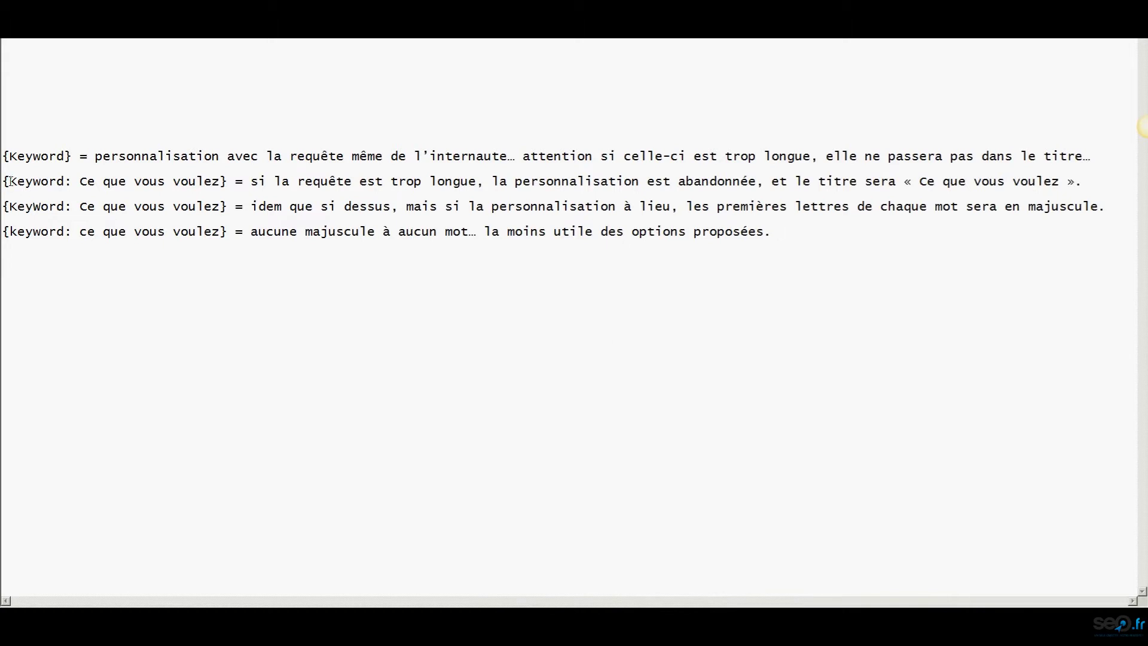
Copy "{Keyword:" from the second syntax line in Notepad and paste it into the ad's title in Google AdWords.
drag(2, 182, 72, 185)
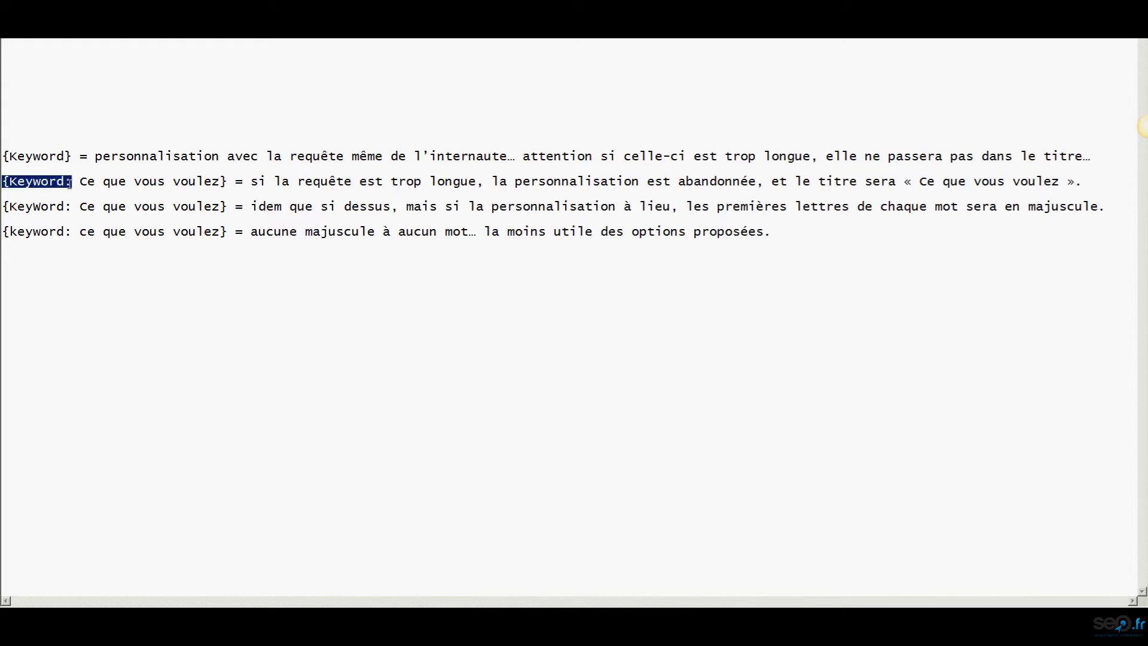
right_click(40, 190)
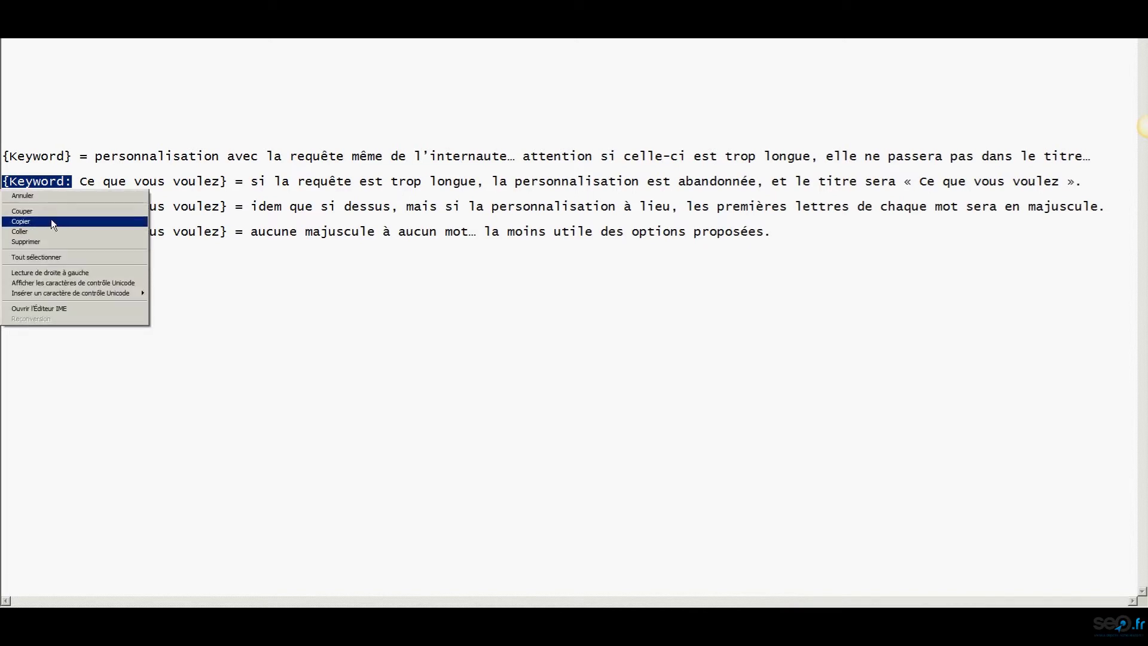
click(51, 220)
key(alt+Tab)
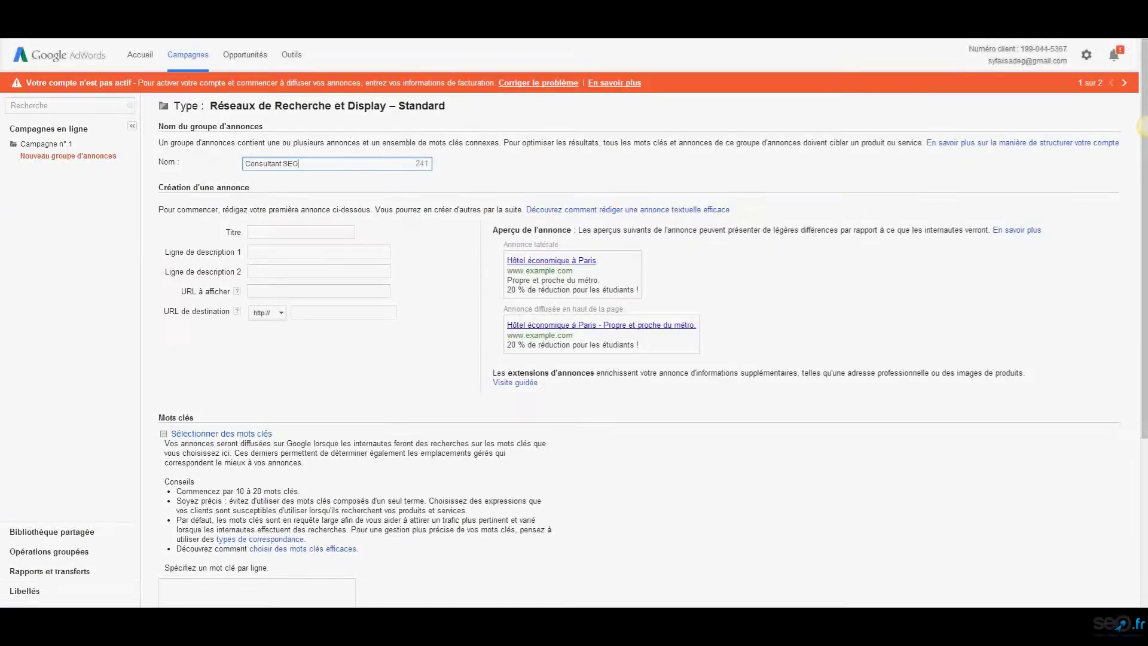
click(263, 234)
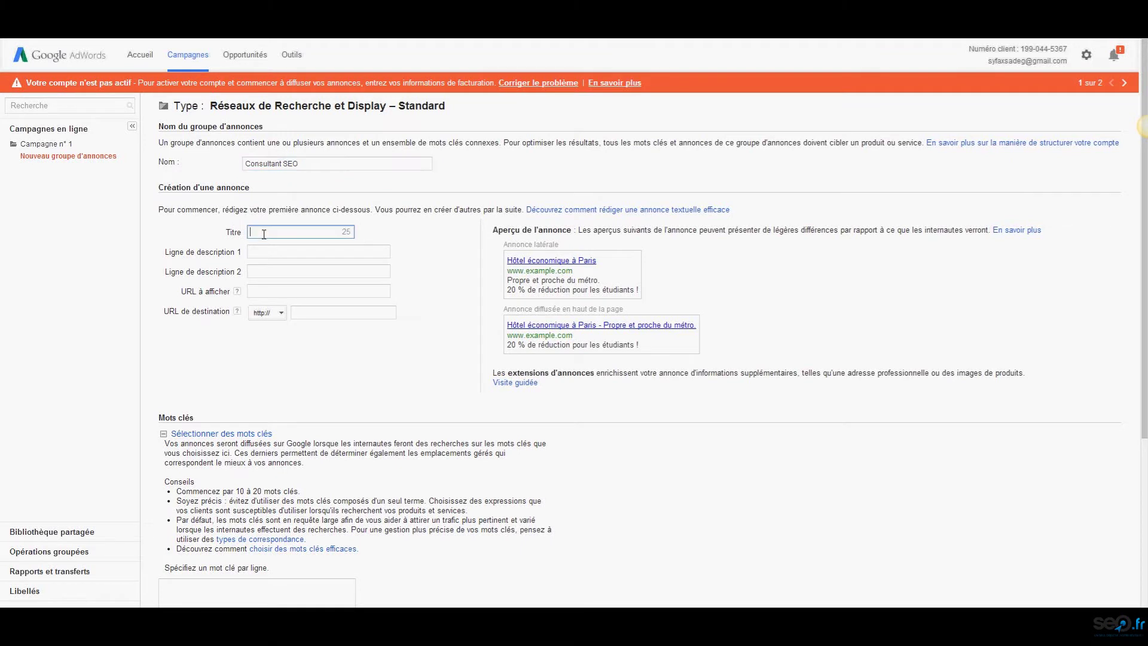
right_click(263, 233)
click(293, 326)
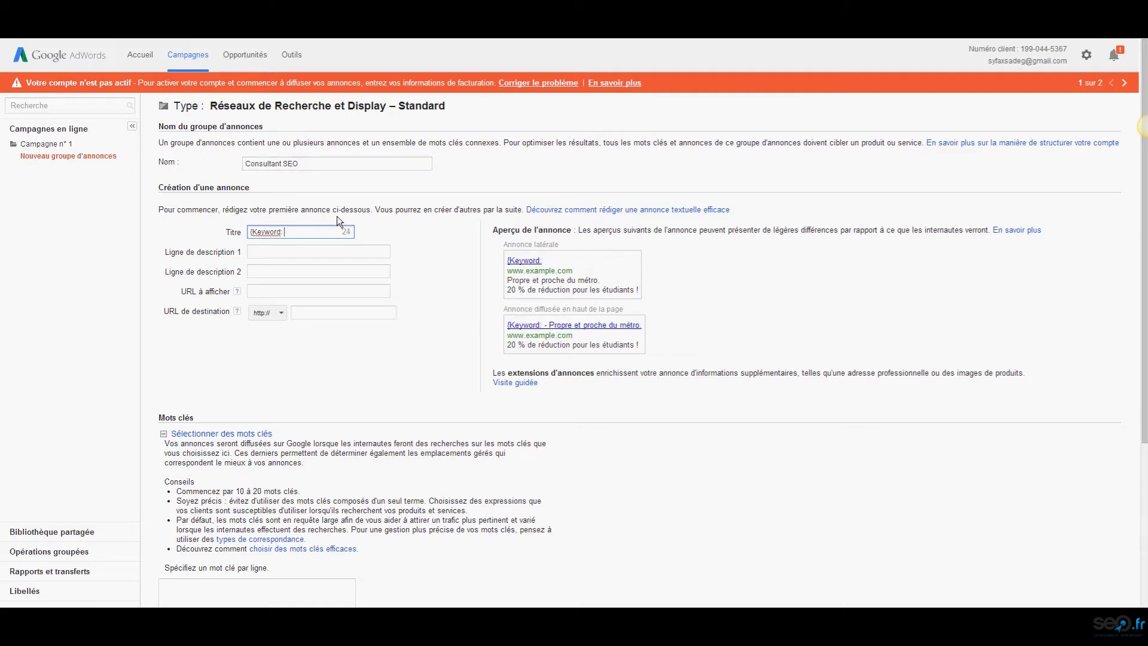
Complete the ad title with the fallback text "Consultant SEO" and a closing brace.
text(C)
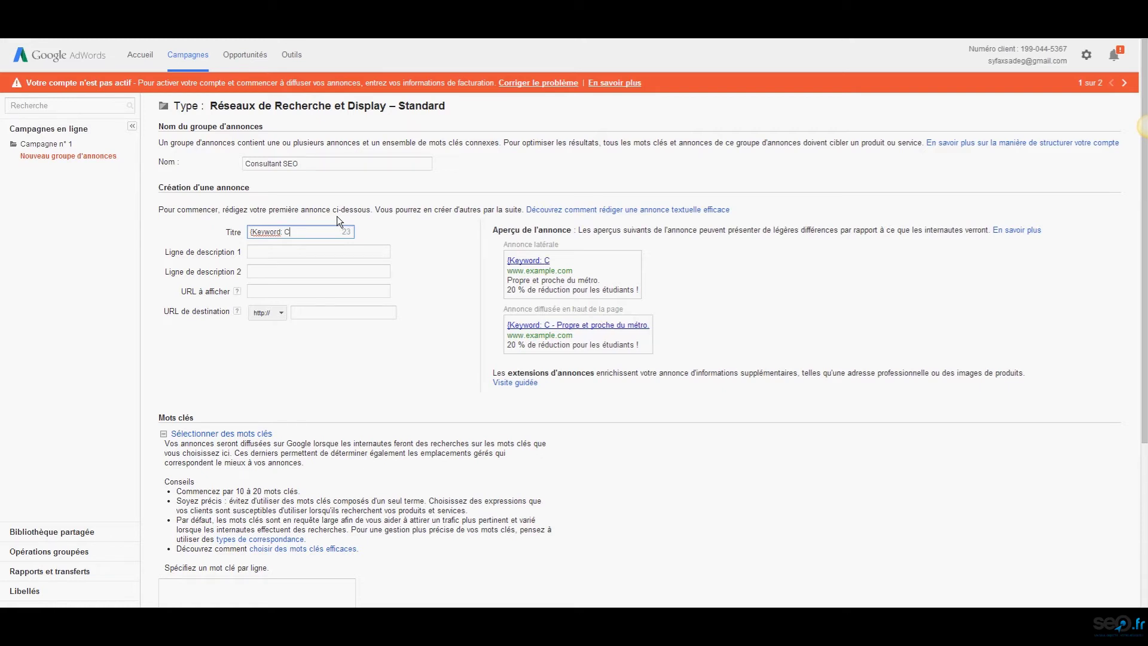
text(onsultant SEO)
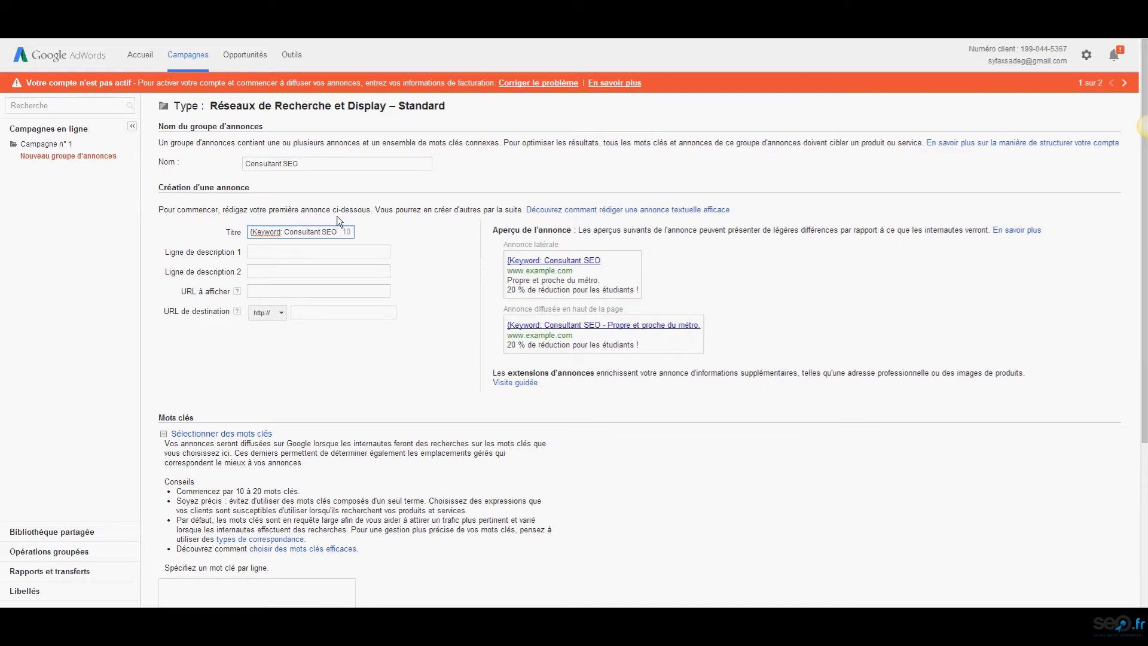
text(})
click(326, 252)
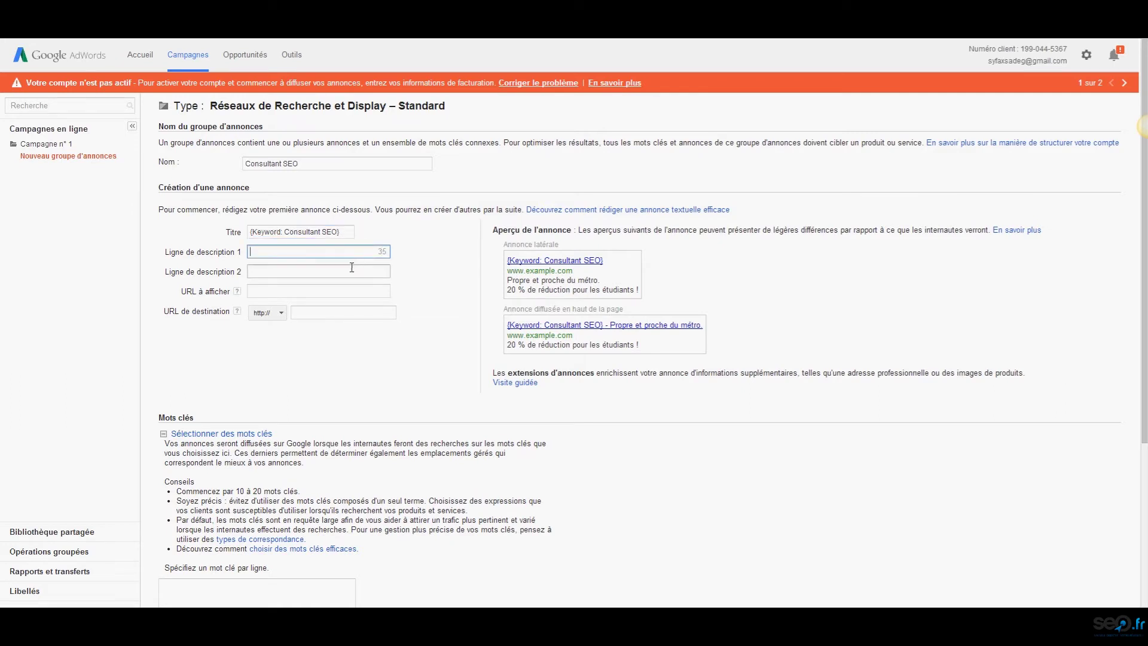
click(305, 270)
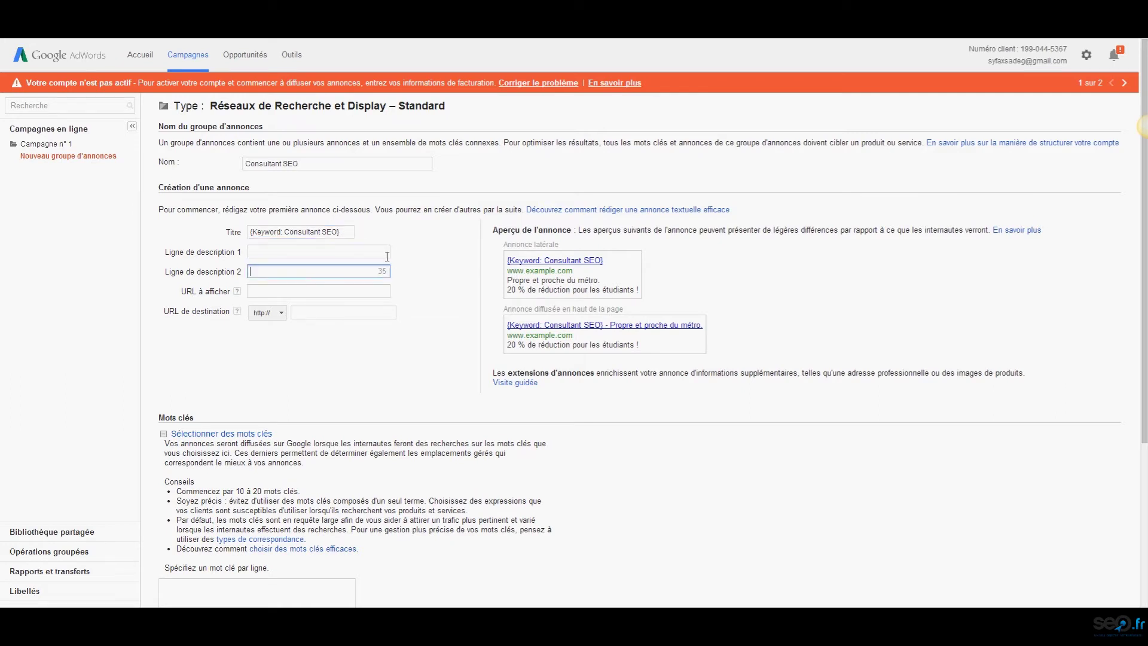
click(280, 296)
click(308, 313)
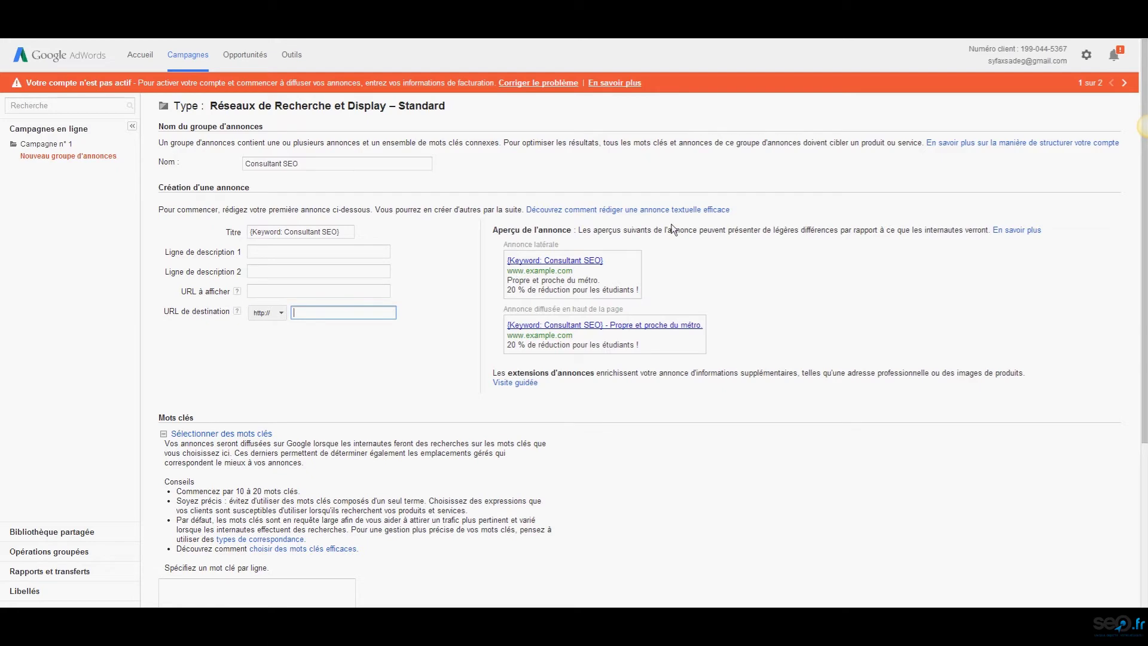
Compare the ad title's fallback text with "Ce que vous voulez" in the second syntax line in Notepad.
click(282, 232)
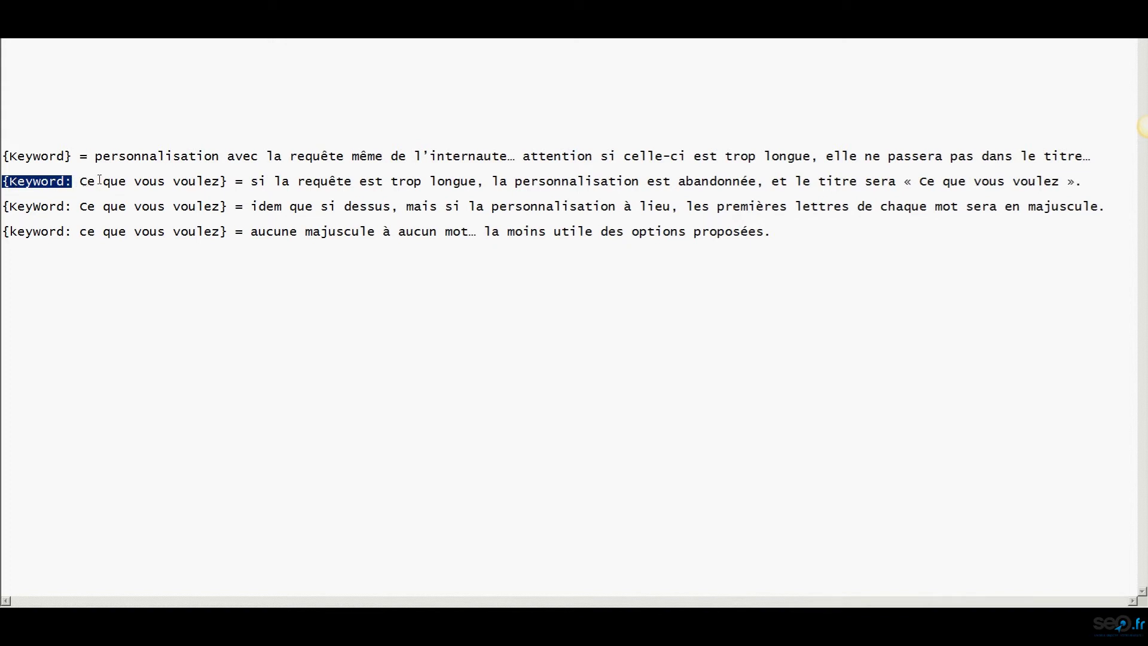
click(81, 183)
drag(81, 183, 222, 186)
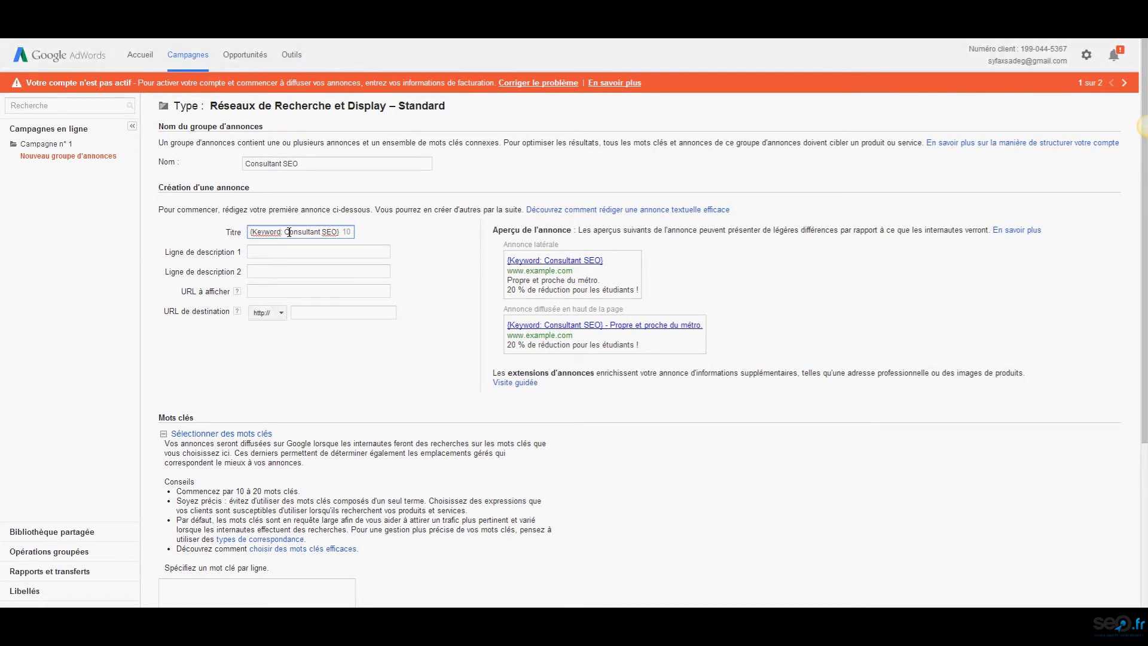
drag(283, 231, 289, 232)
mouse_move(487, 605)
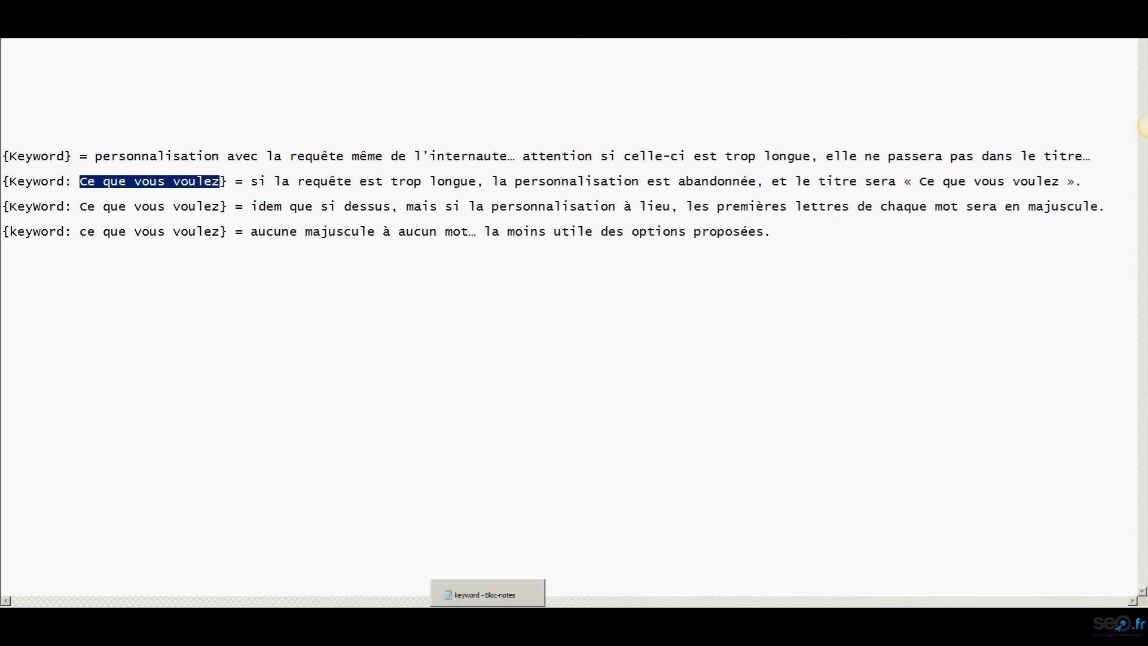
click(487, 594)
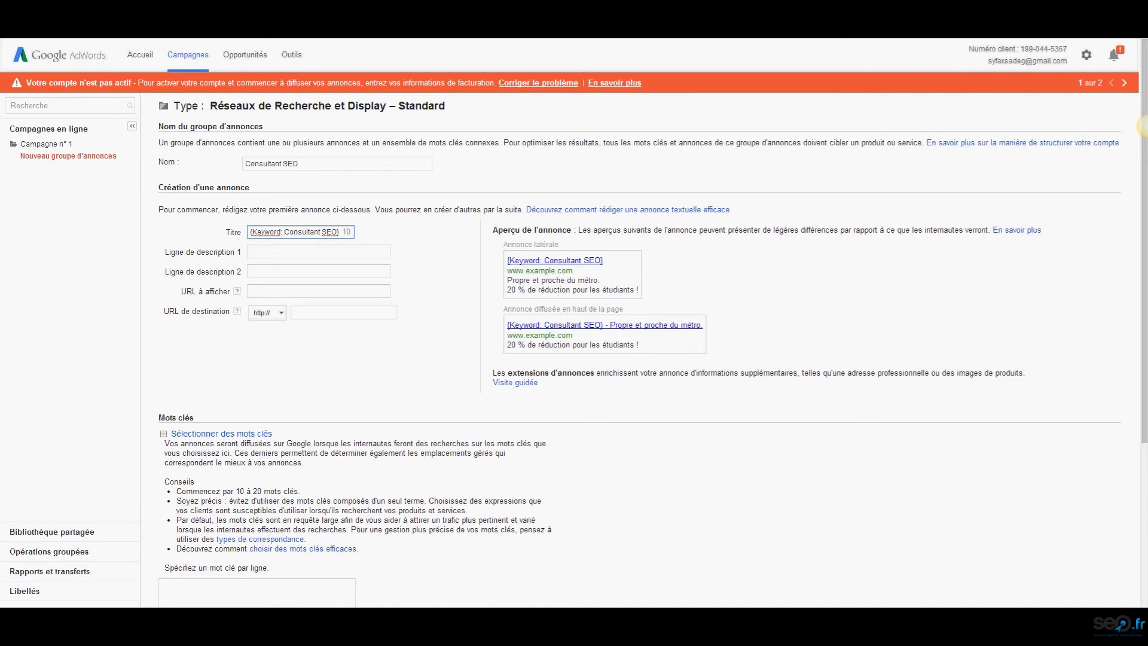
Copy the lowercase "{keyword:" from the last syntax line in Notepad and replace "{Keyword:" in the AdWords ad title with it.
mouse_move(487, 603)
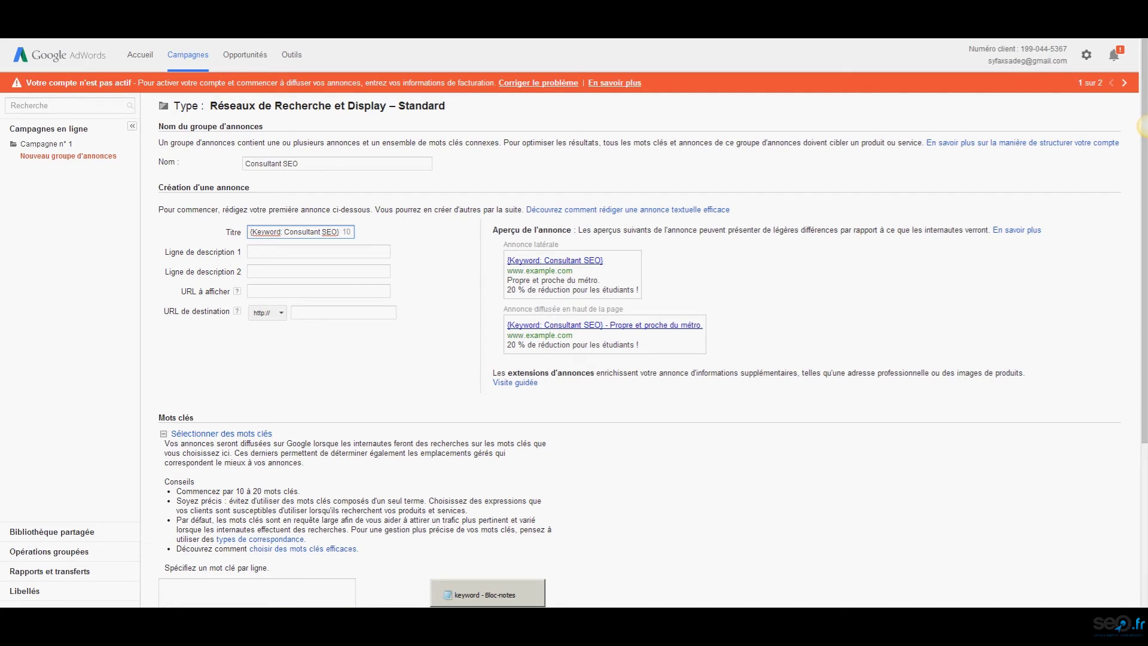
click(487, 594)
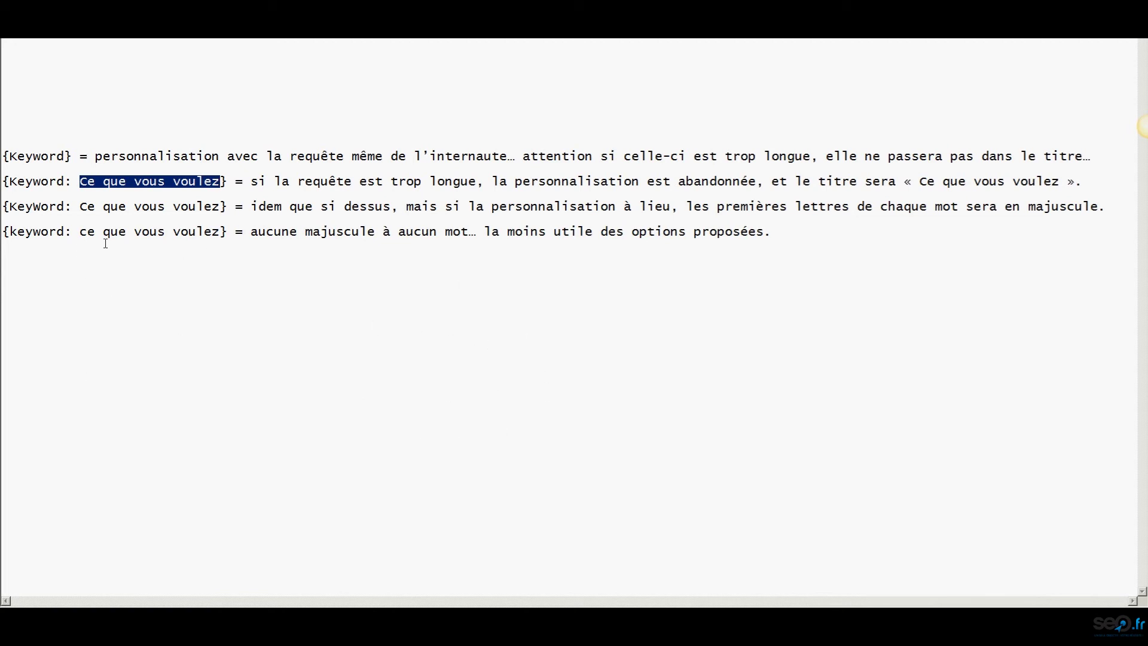
drag(3, 232, 72, 238)
right_click(69, 234)
click(63, 266)
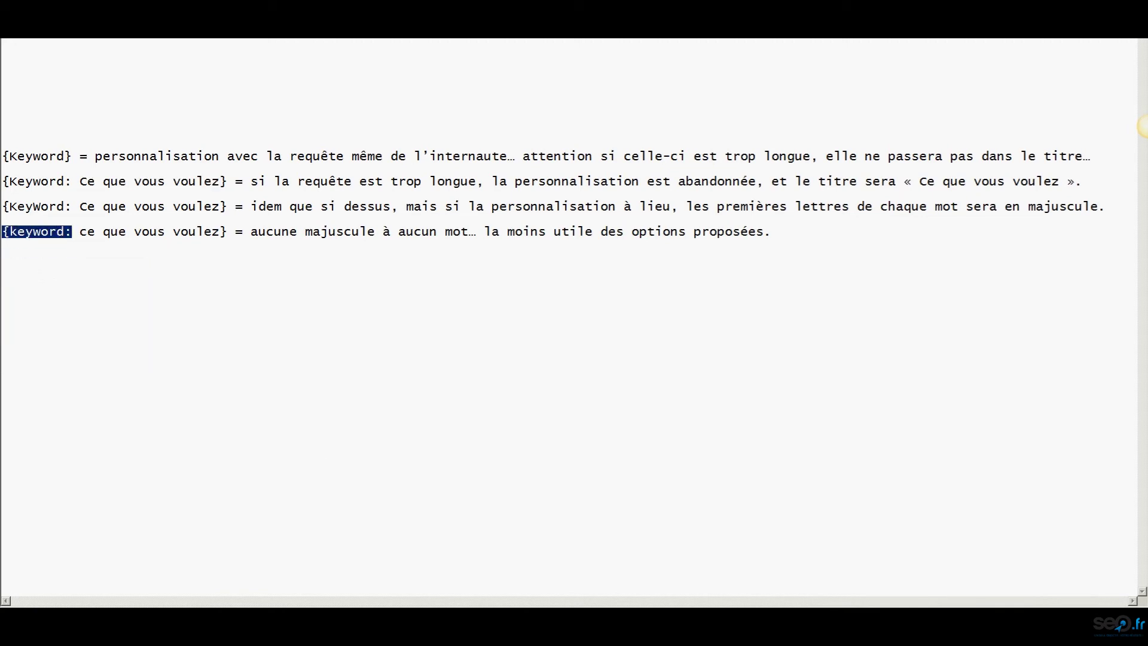
key(alt+Tab)
drag(285, 231, 220, 233)
right_click(271, 233)
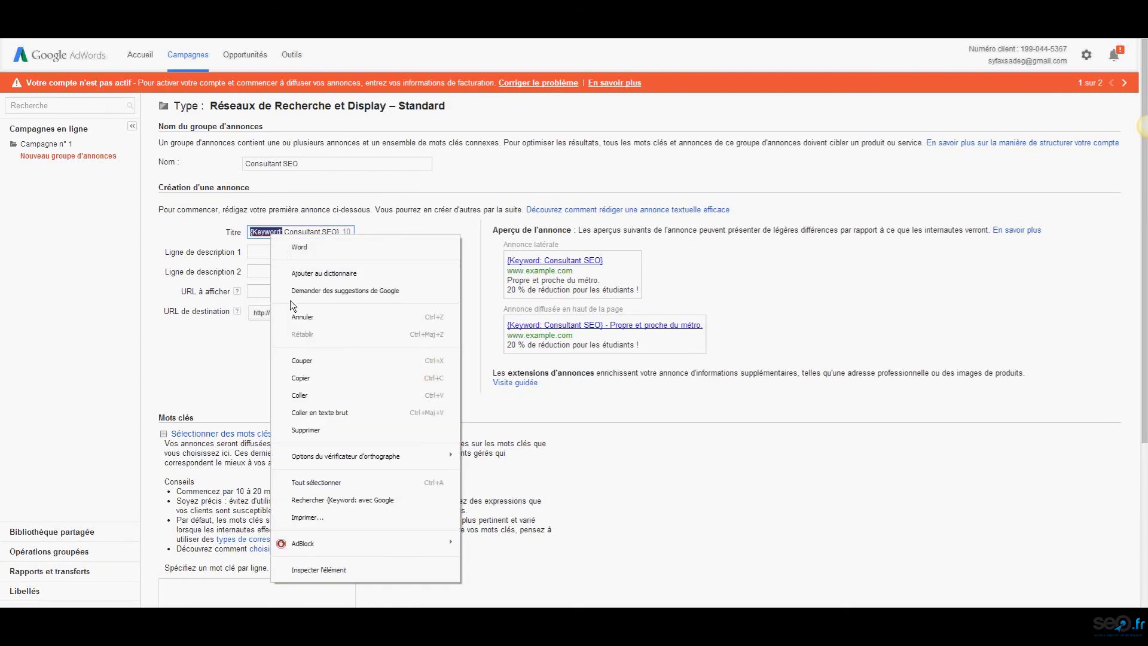
click(307, 397)
click(255, 233)
key(BackSpace)
text(K)
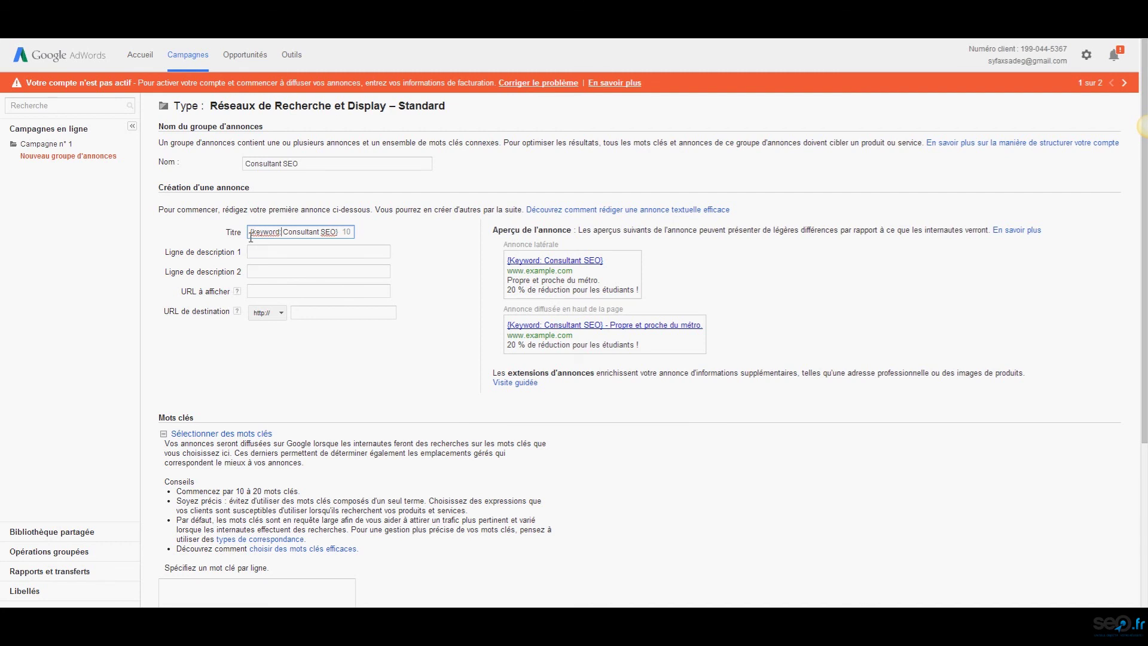
drag(256, 235, 278, 238)
click(282, 235)
mouse_move(487, 619)
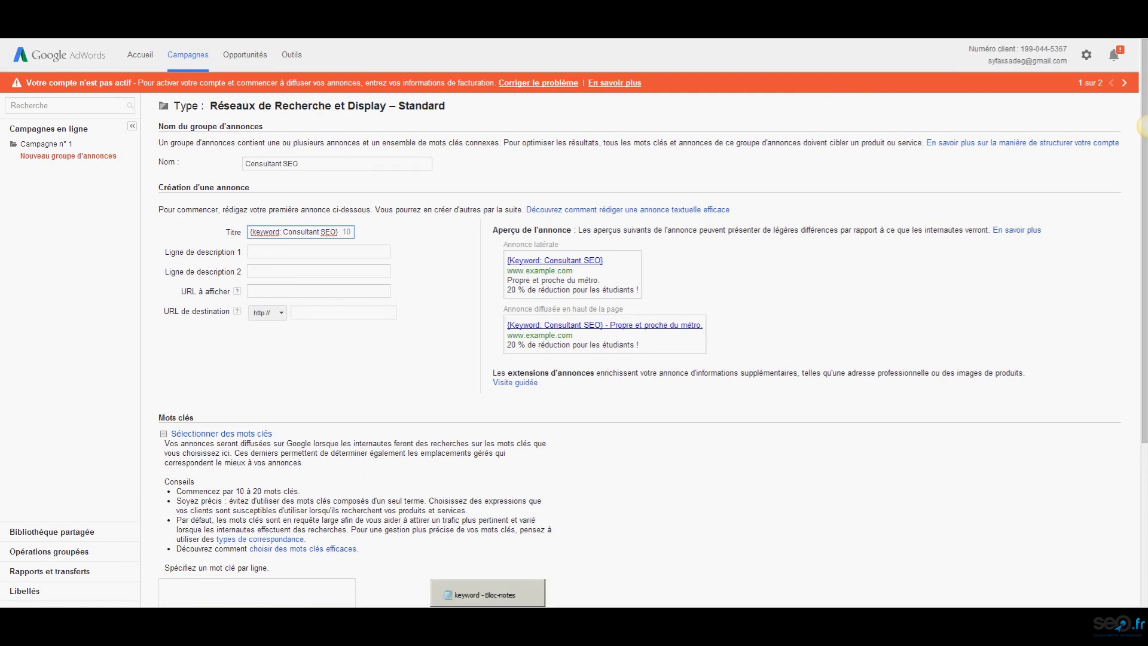